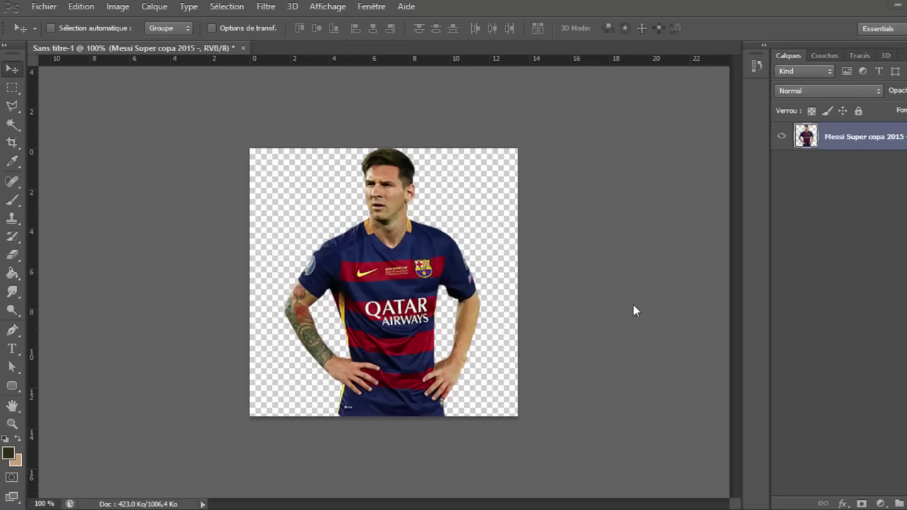
Open Messi.png from the Render joueurs folder as a reference, then return to Sans titre-1.
{"action": "left_click", "coordinate": [39, 8]}
{"action": "left_click", "coordinate": [56, 34]}
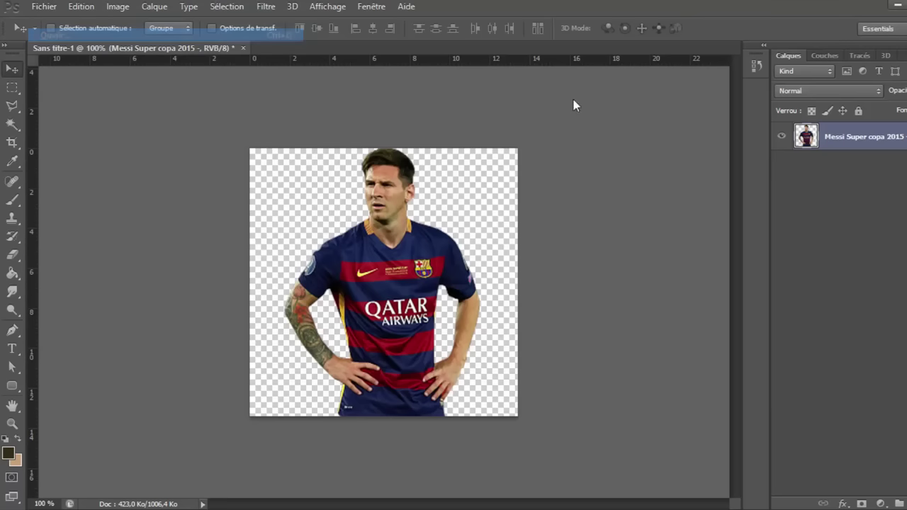
{"action": "scroll", "coordinate": [780, 192], "scroll_direction": "down", "scroll_amount": 3}
{"action": "scroll", "coordinate": [684, 163], "scroll_direction": "up", "scroll_amount": 1}
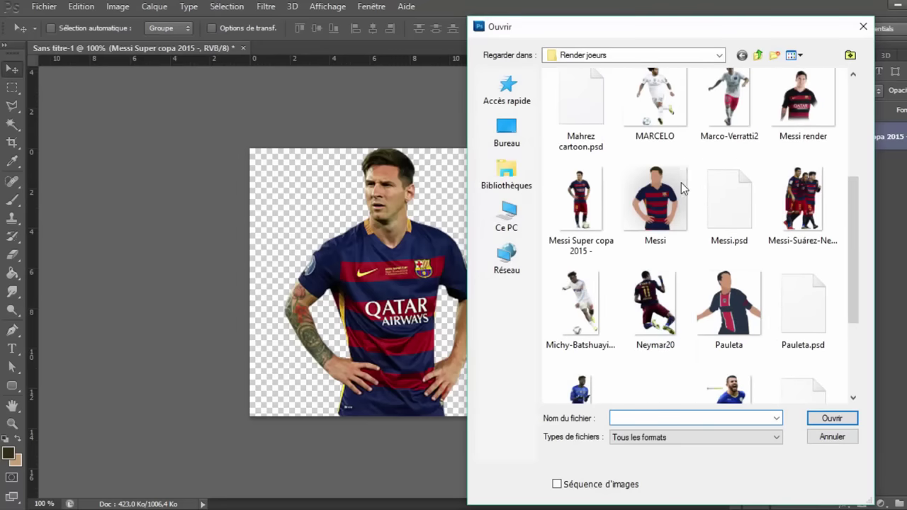
{"action": "double_click", "coordinate": [677, 188]}
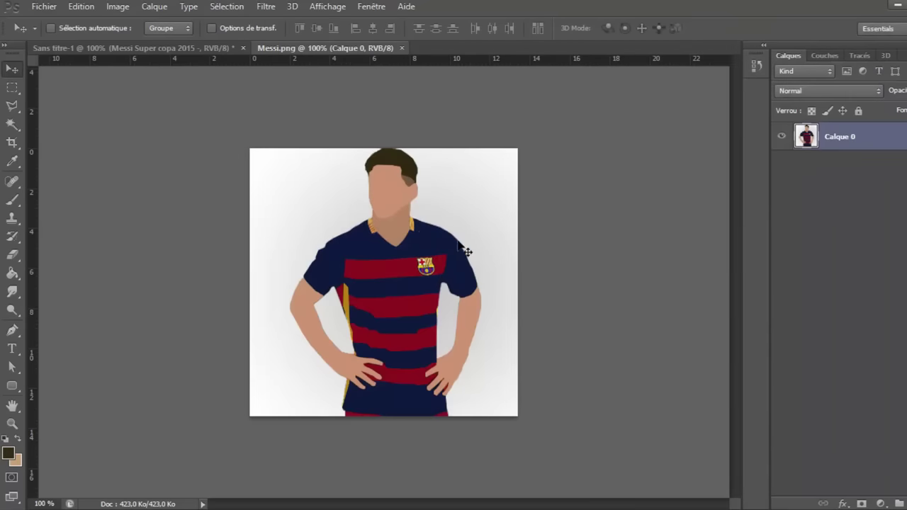
{"action": "left_click", "coordinate": [226, 45]}
{"action": "left_click", "coordinate": [289, 49]}
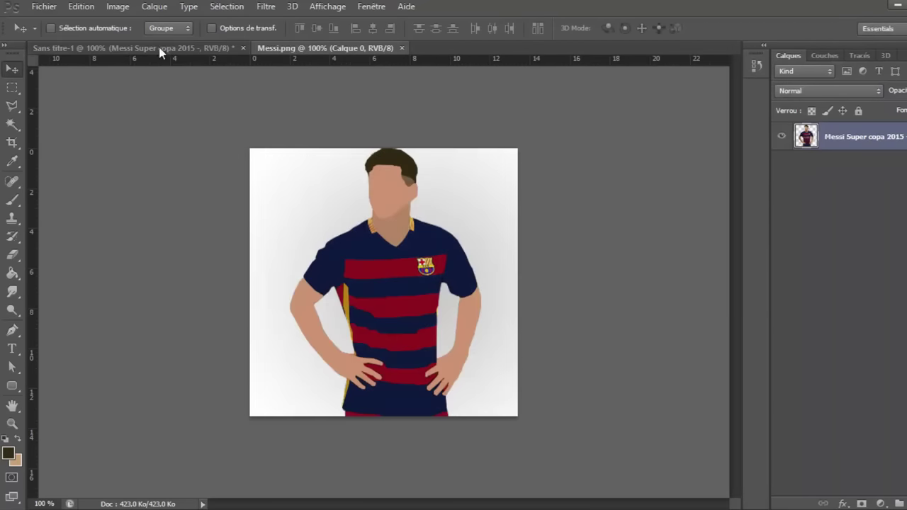
{"action": "left_click", "coordinate": [158, 52]}
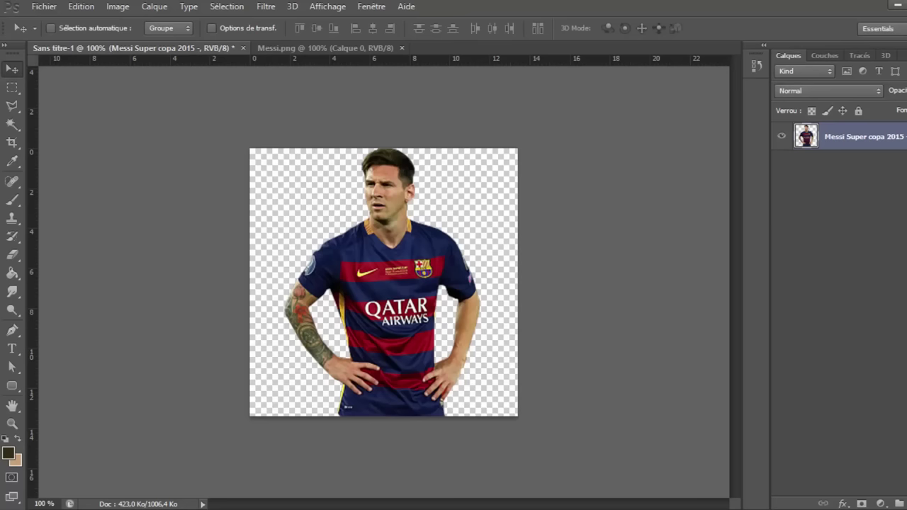
Add an empty layer, Calque 1, and zoom in on the shirt and right arm.
{"action": "key", "text": "ctrl+shift+alt+n"}
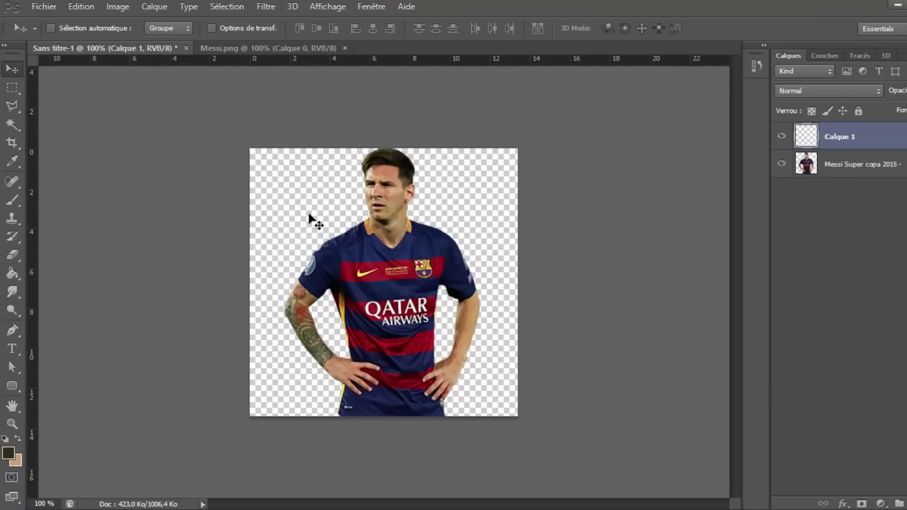
{"action": "left_click", "coordinate": [13, 424]}
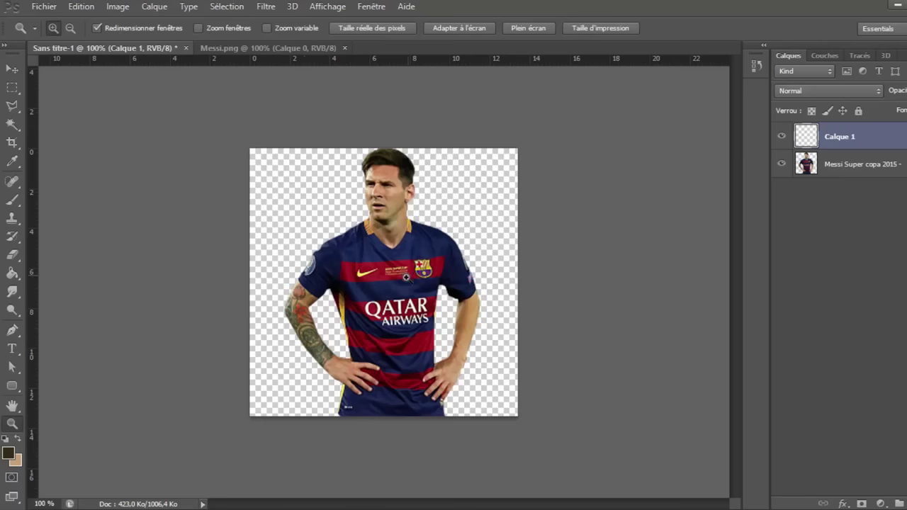
{"action": "left_click_drag", "start_coordinate": [407, 278], "coordinate": [537, 421]}
{"action": "scroll", "coordinate": [460, 223], "scroll_direction": "up", "scroll_amount": 1}
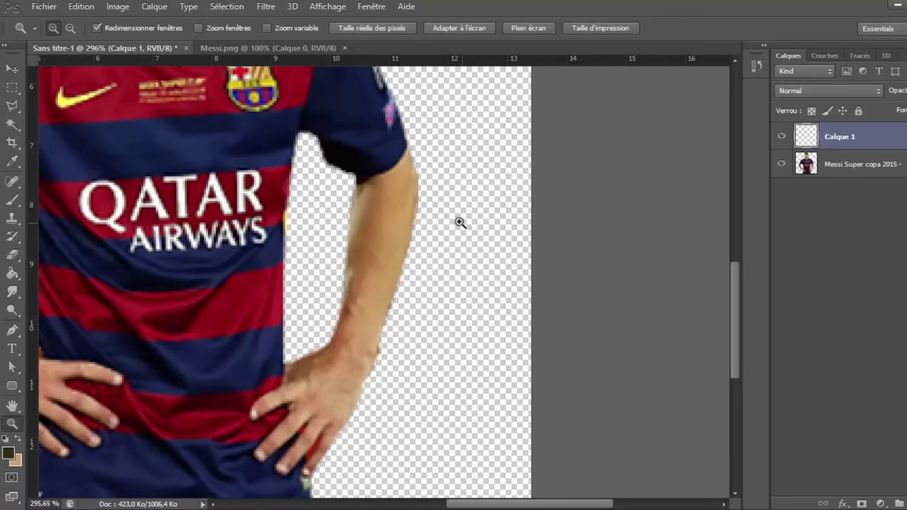
{"action": "scroll", "coordinate": [213, 212], "scroll_direction": "up", "scroll_amount": 1}
{"action": "left_click", "coordinate": [12, 105]}
Outline the right arm from armpit to fingertips with the Magnetic Lasso, then swap colours.
{"action": "right_click", "coordinate": [12, 105]}
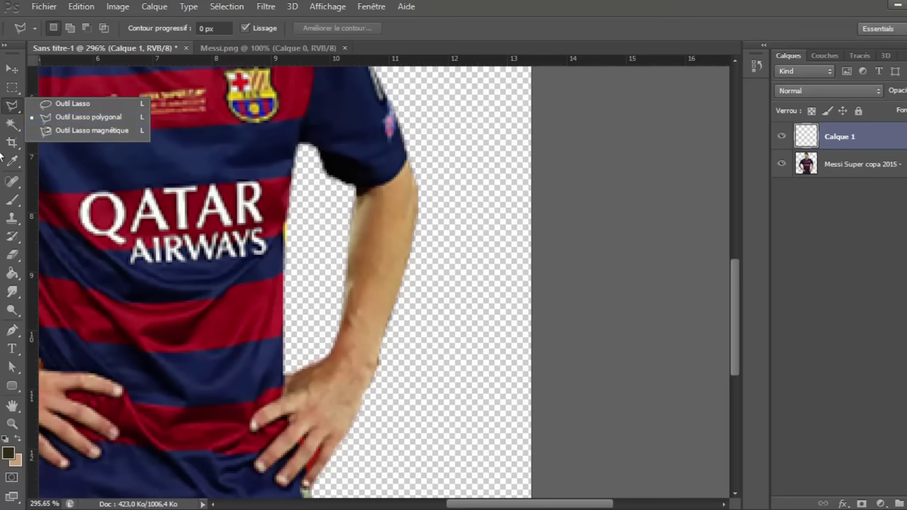
{"action": "left_click", "coordinate": [51, 134]}
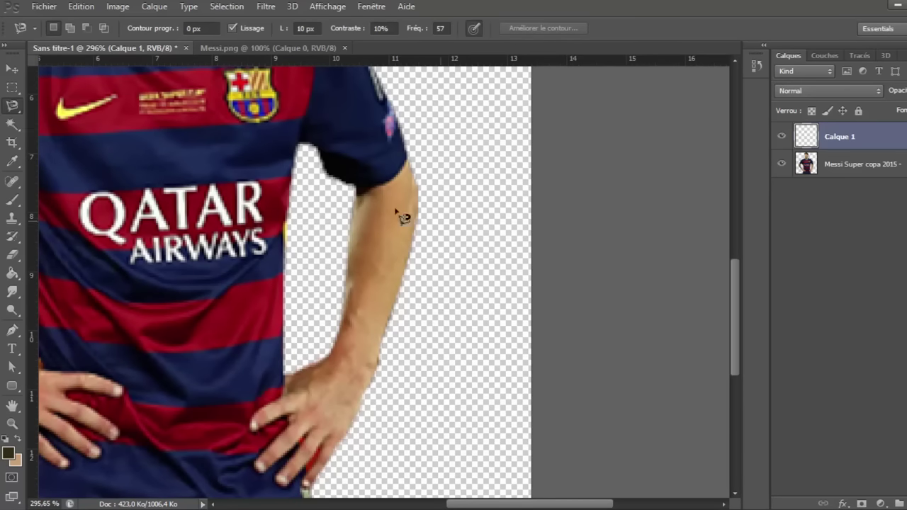
{"action": "left_click", "coordinate": [356, 196]}
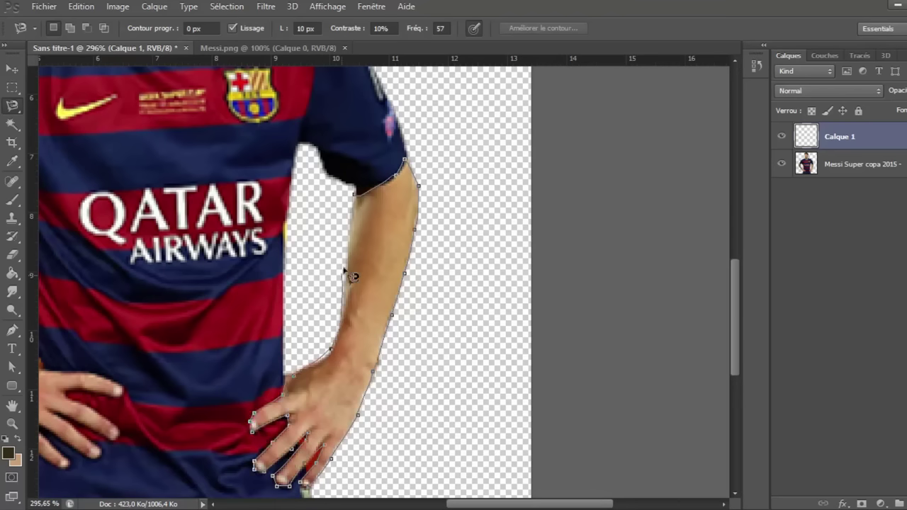
{"action": "left_click", "coordinate": [405, 160]}
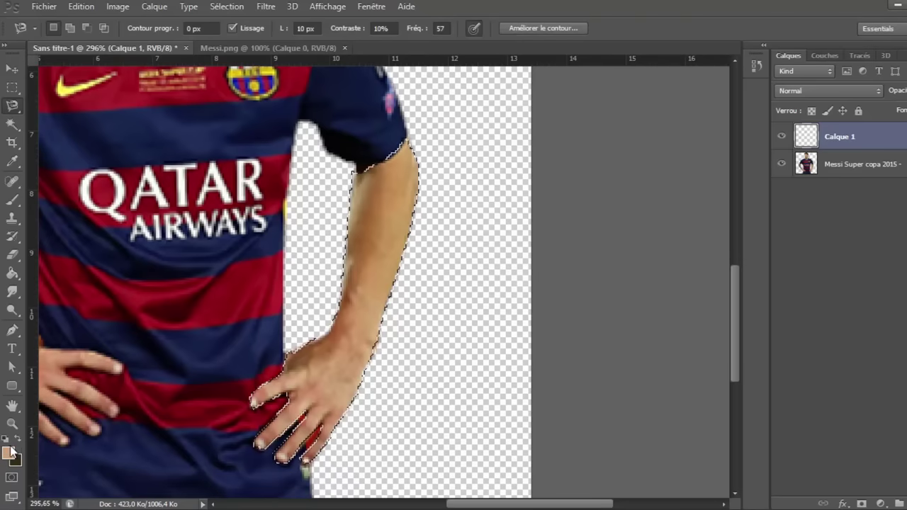
{"action": "left_click", "coordinate": [21, 441]}
Sample the tan skin tone c3965b from the arm and brush it over the selection.
{"action": "left_click", "coordinate": [12, 161]}
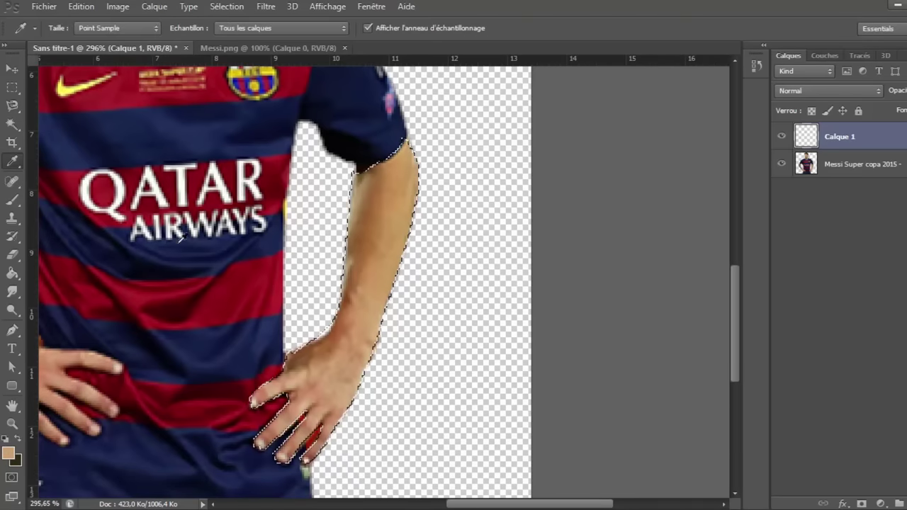
{"action": "left_click", "coordinate": [373, 231]}
{"action": "left_click", "coordinate": [8, 458]}
{"action": "left_click", "coordinate": [387, 259]}
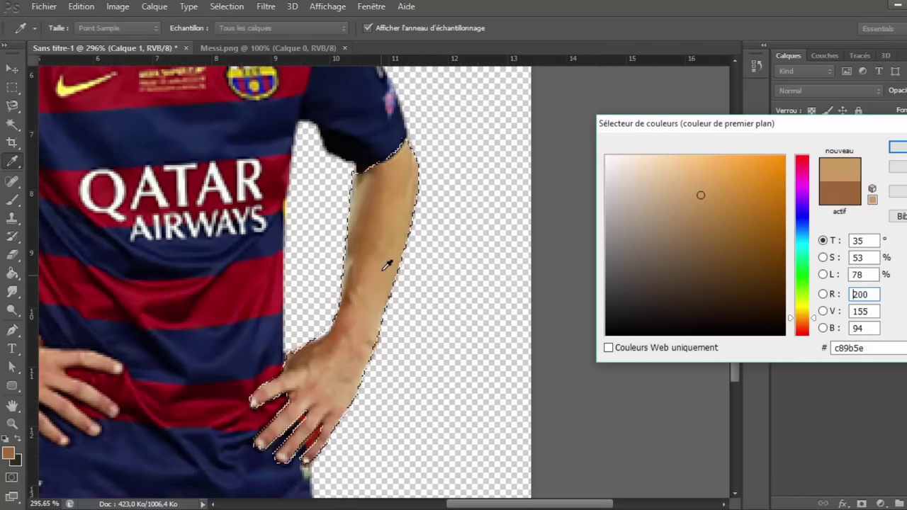
{"action": "left_click", "coordinate": [385, 245]}
{"action": "left_click", "coordinate": [387, 259]}
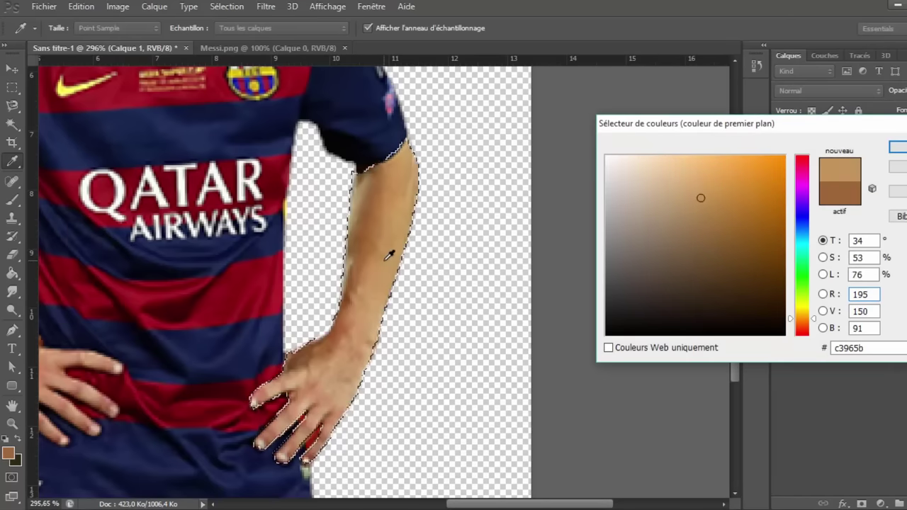
{"action": "left_click", "coordinate": [901, 148]}
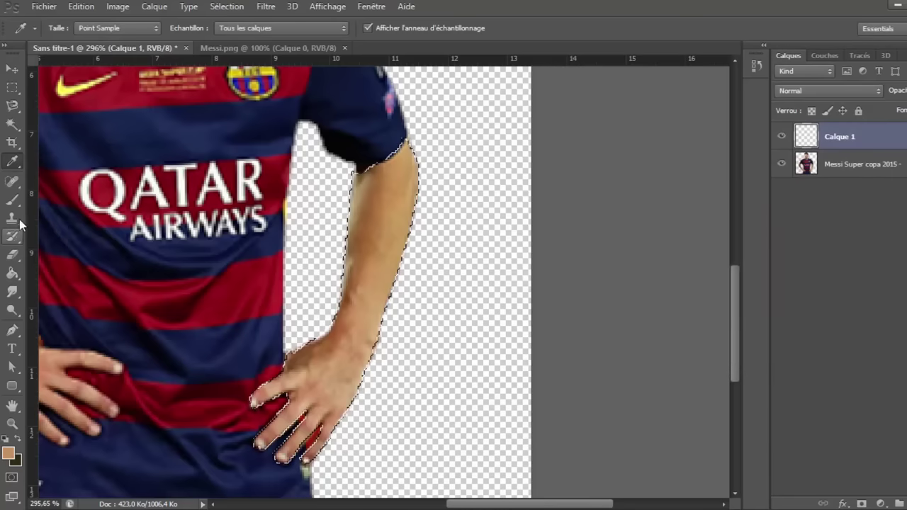
{"action": "left_click", "coordinate": [18, 200]}
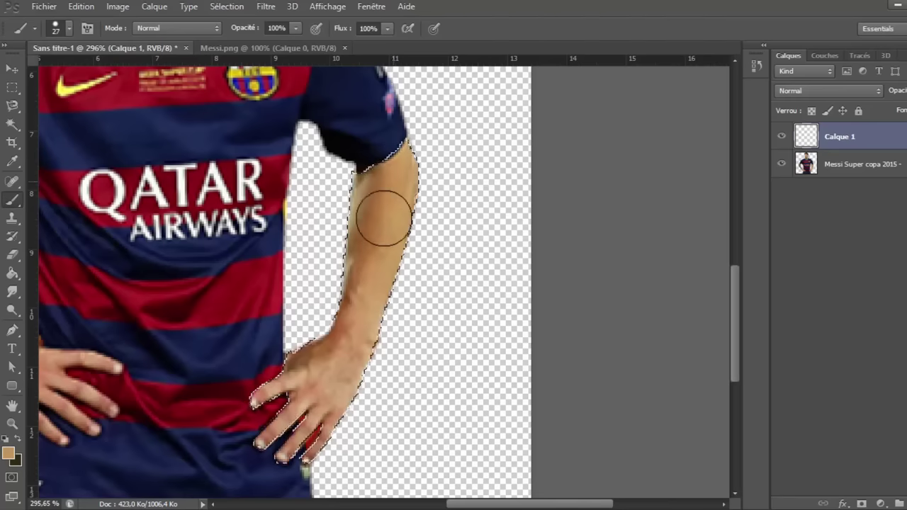
{"action": "mouse_move", "coordinate": [385, 212]}
{"action": "left_mouse_down"}
{"action": "mouse_move", "coordinate": [380, 190]}
{"action": "mouse_move", "coordinate": [377, 305]}
{"action": "mouse_move", "coordinate": [369, 236]}
{"action": "mouse_move", "coordinate": [324, 370]}
{"action": "mouse_move", "coordinate": [277, 419]}
{"action": "mouse_move", "coordinate": [376, 419]}
{"action": "left_mouse_up"}
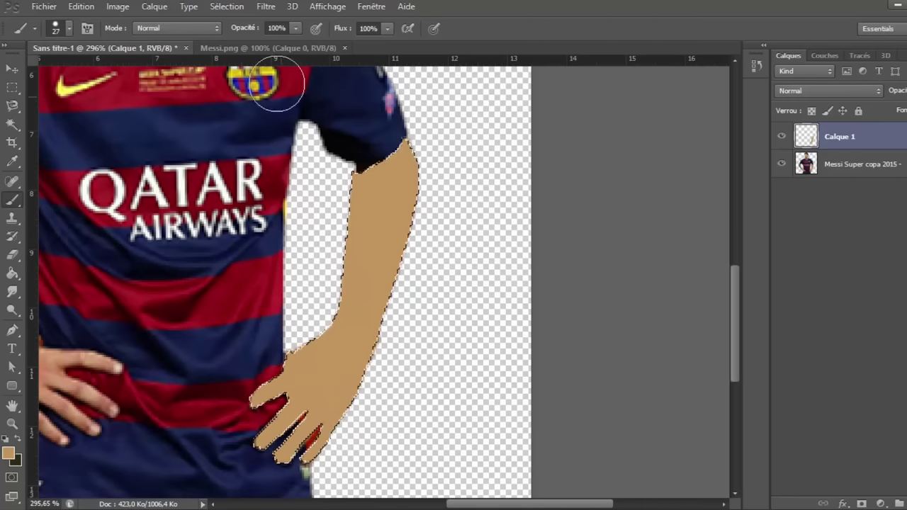
Sample the pinkish skin tone from the Messi.png illustration as the paint colour.
{"action": "left_click", "coordinate": [279, 49]}
{"action": "left_click", "coordinate": [9, 452]}
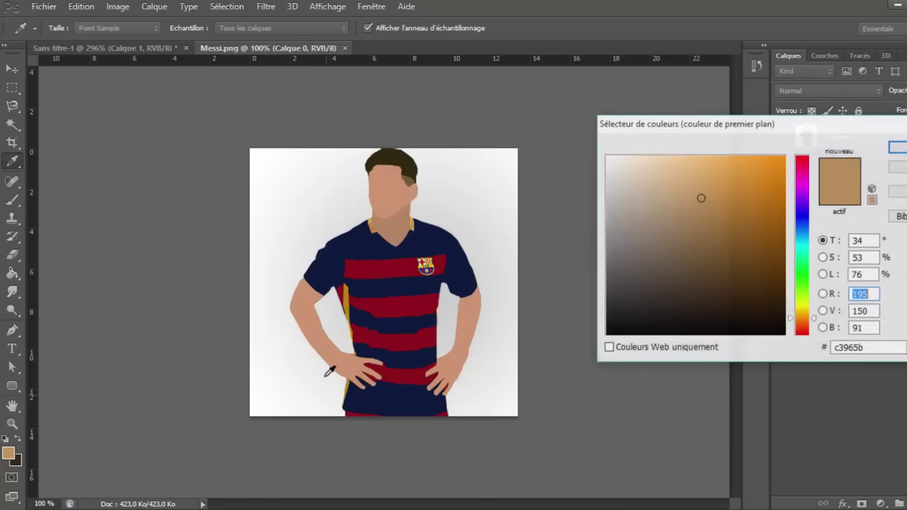
{"action": "left_click", "coordinate": [312, 319]}
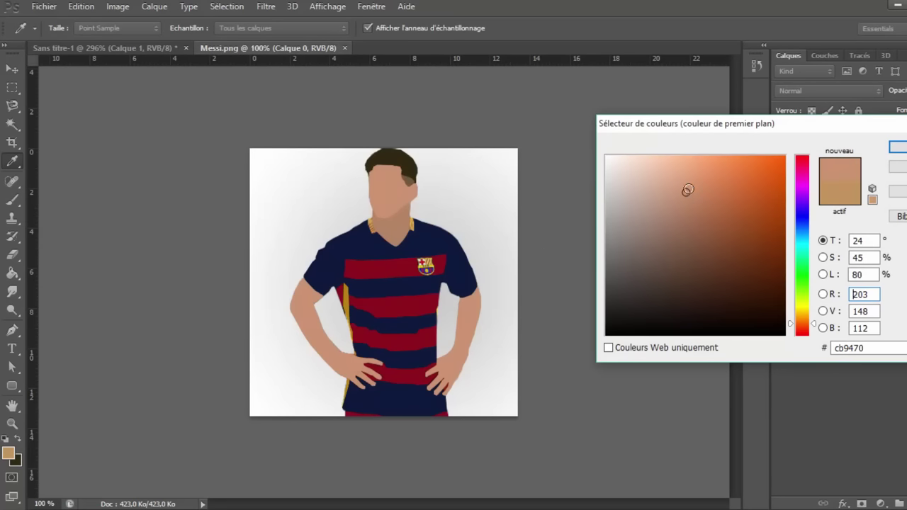
{"action": "left_click_drag", "start_coordinate": [683, 189], "coordinate": [686, 191]}
{"action": "left_click", "coordinate": [898, 147]}
Back in Sans titre-1, repaint the right arm in the pinker skin tone.
{"action": "key", "text": "b"}
{"action": "left_click", "coordinate": [106, 47]}
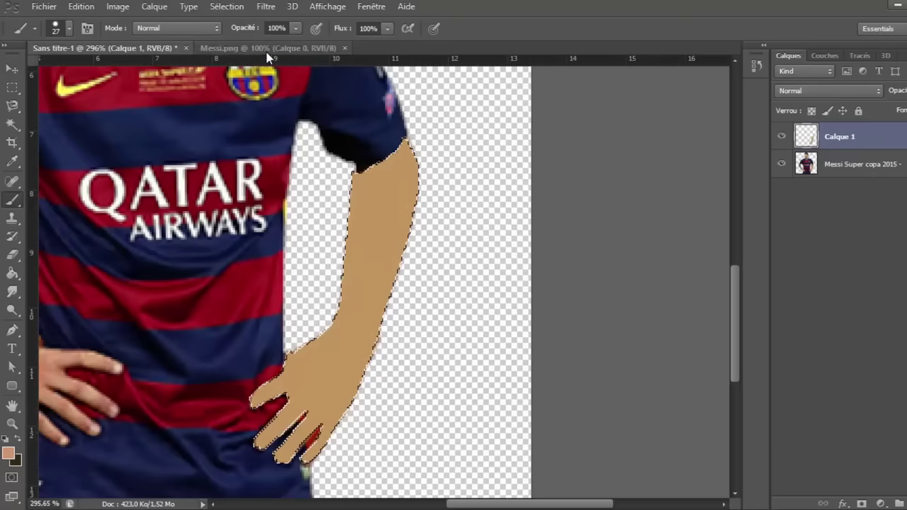
{"action": "key", "text": "ctrl+Tab"}
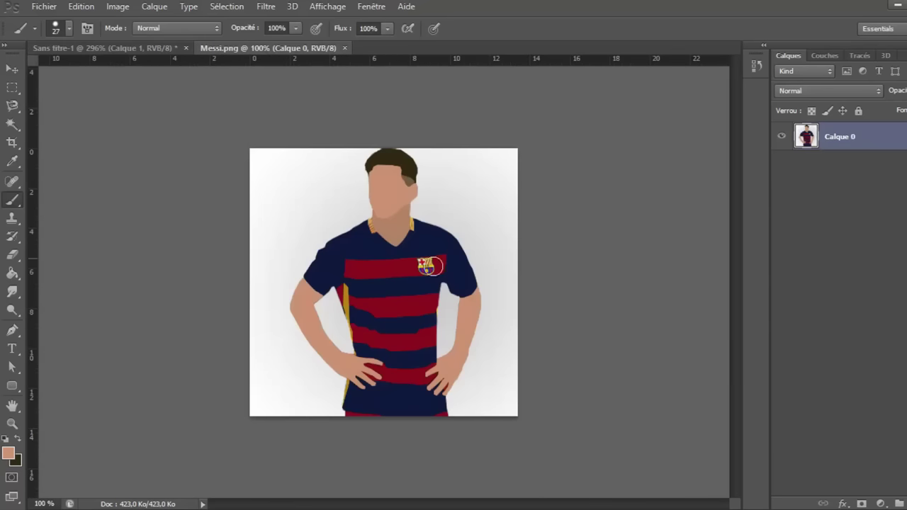
{"action": "left_click", "coordinate": [48, 45]}
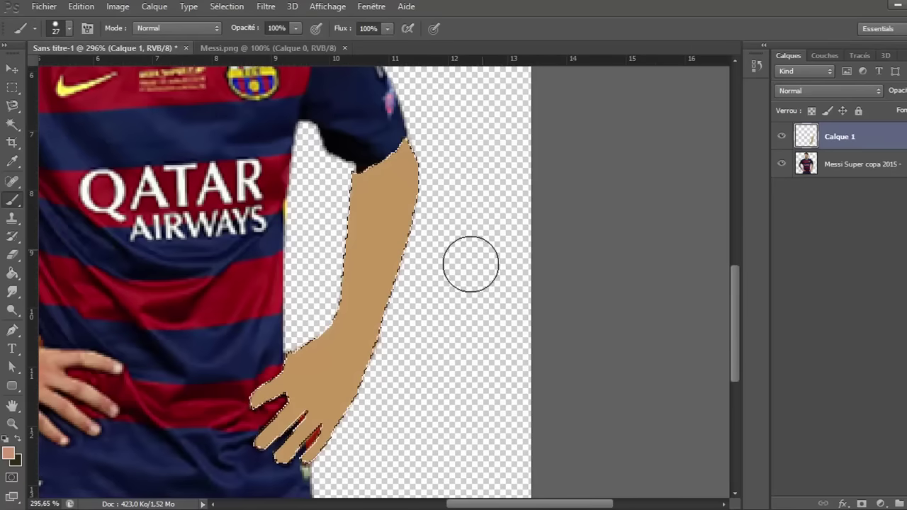
{"action": "mouse_move", "coordinate": [399, 155]}
{"action": "left_mouse_down"}
{"action": "mouse_move", "coordinate": [338, 348]}
{"action": "mouse_move", "coordinate": [364, 233]}
{"action": "mouse_move", "coordinate": [300, 426]}
{"action": "mouse_move", "coordinate": [279, 426]}
{"action": "mouse_move", "coordinate": [289, 419]}
{"action": "left_mouse_up"}
{"action": "left_click", "coordinate": [12, 105]}
Clear the previous selection and outline the tattooed left arm with the lasso.
{"action": "left_click", "coordinate": [368, 312]}
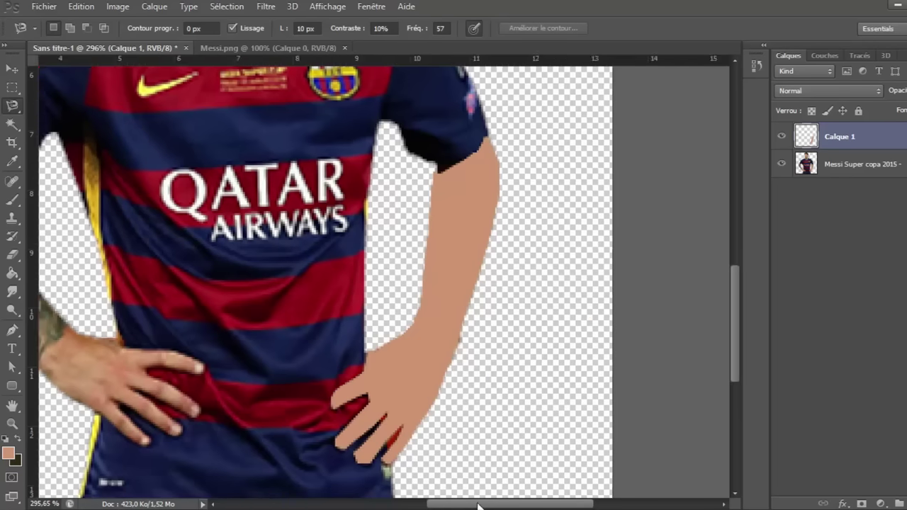
{"action": "left_click_drag", "start_coordinate": [506, 504], "coordinate": [448, 505]}
{"action": "scroll", "coordinate": [418, 486], "scroll_direction": "up", "scroll_amount": 1}
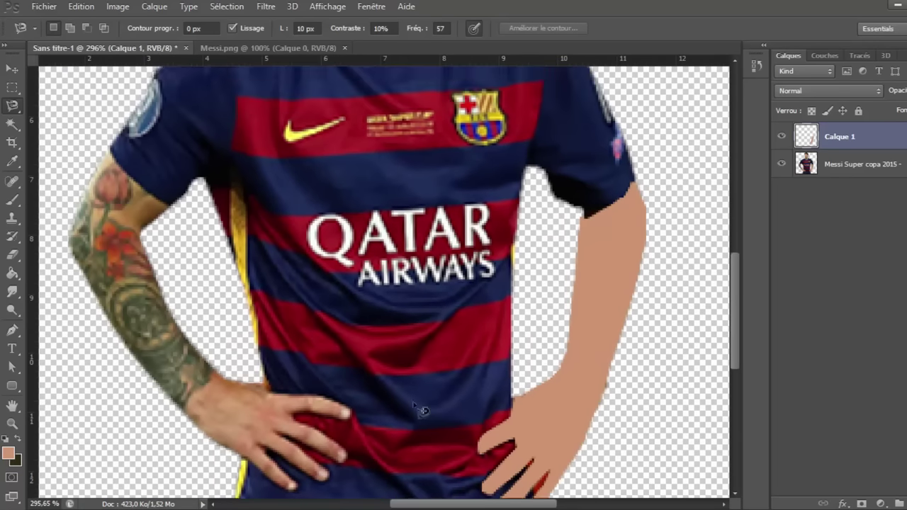
{"action": "left_click_drag", "start_coordinate": [389, 506], "coordinate": [369, 507]}
{"action": "scroll", "coordinate": [288, 330], "scroll_direction": "up", "scroll_amount": 2}
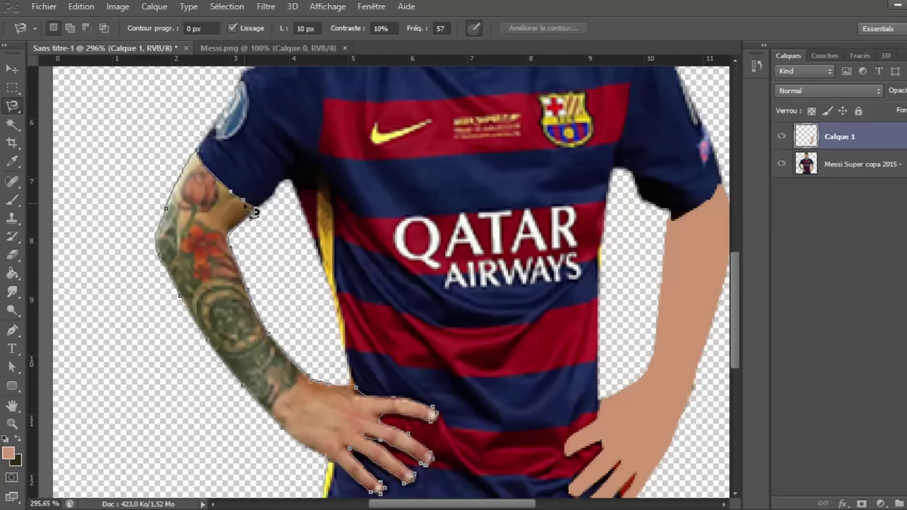
{"action": "left_click", "coordinate": [254, 211]}
Brush the tattooed left arm in the flat pinkish skin tone and deselect.
{"action": "key", "text": "b"}
{"action": "mouse_move", "coordinate": [162, 172]}
{"action": "left_mouse_down"}
{"action": "mouse_move", "coordinate": [383, 454]}
{"action": "mouse_move", "coordinate": [276, 418]}
{"action": "left_mouse_up"}
{"action": "key", "text": "ctrl+d"}
{"action": "key", "text": "l"}
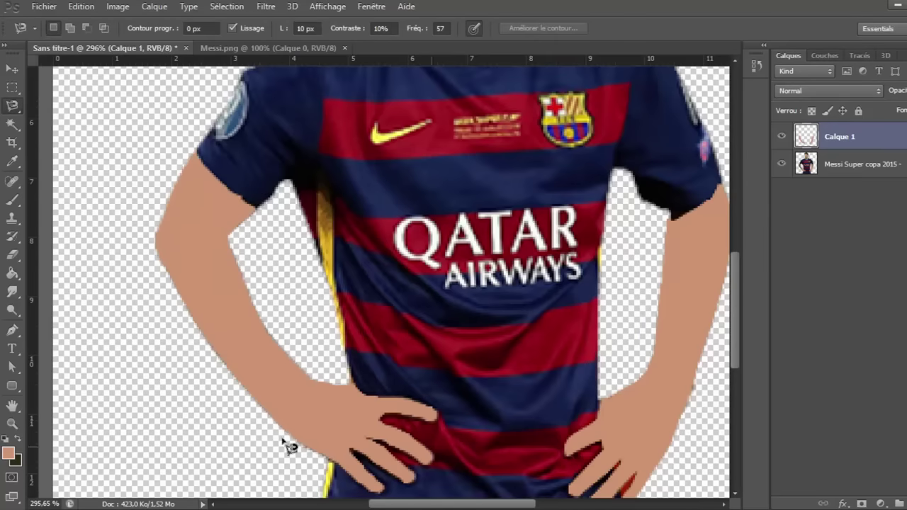
{"action": "scroll", "coordinate": [277, 383], "scroll_direction": "up", "scroll_amount": 1}
{"action": "scroll", "coordinate": [270, 361], "scroll_direction": "up", "scroll_amount": 2}
{"action": "scroll", "coordinate": [255, 354], "scroll_direction": "up", "scroll_amount": 2}
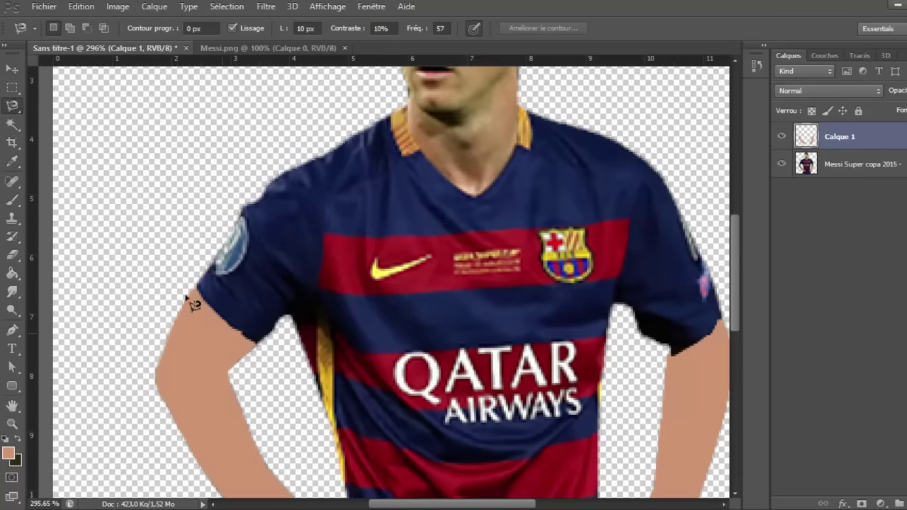
Outline the upper jersey, sample the shirt's navy, and paint the stripe under the red band.
{"action": "left_click", "coordinate": [195, 284]}
{"action": "key", "text": "b"}
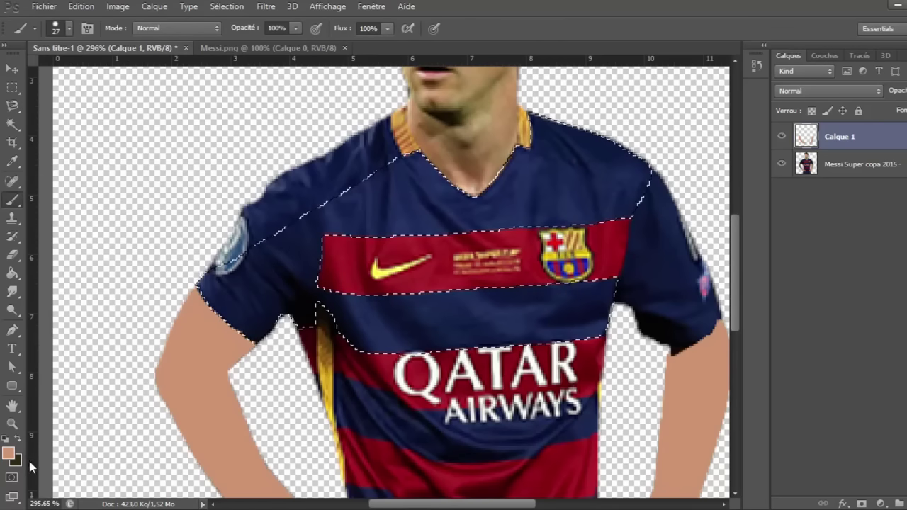
{"action": "left_click", "coordinate": [19, 441]}
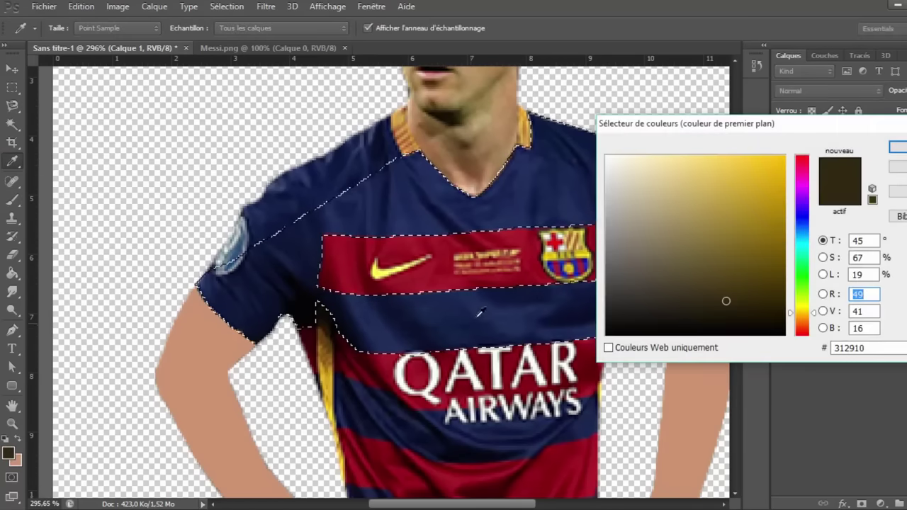
{"action": "left_click", "coordinate": [445, 312]}
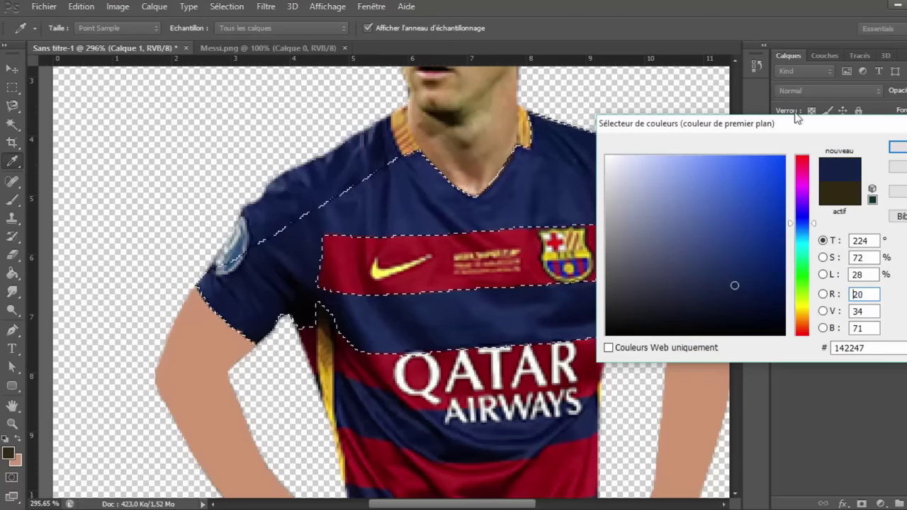
{"action": "left_click", "coordinate": [898, 148]}
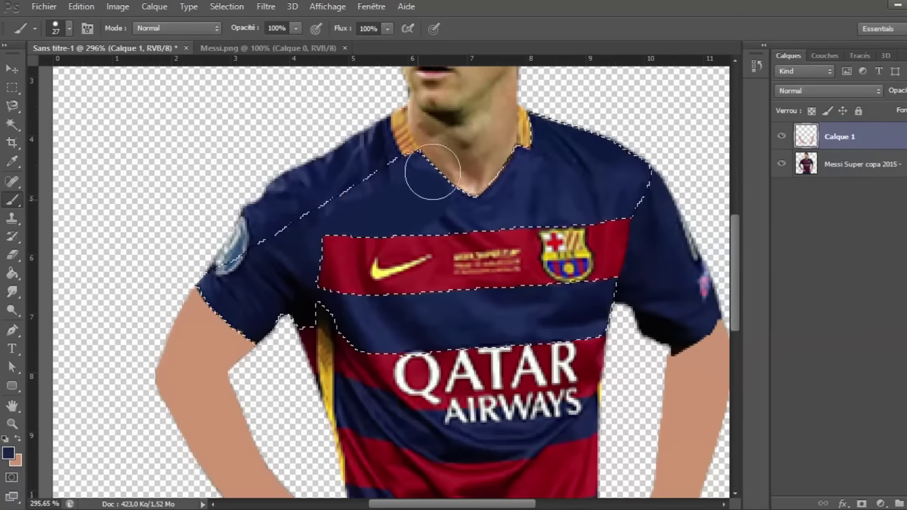
{"action": "mouse_move", "coordinate": [378, 332]}
{"action": "left_mouse_down"}
{"action": "mouse_move", "coordinate": [351, 318]}
{"action": "mouse_move", "coordinate": [517, 308]}
{"action": "mouse_move", "coordinate": [401, 319]}
{"action": "left_mouse_up"}
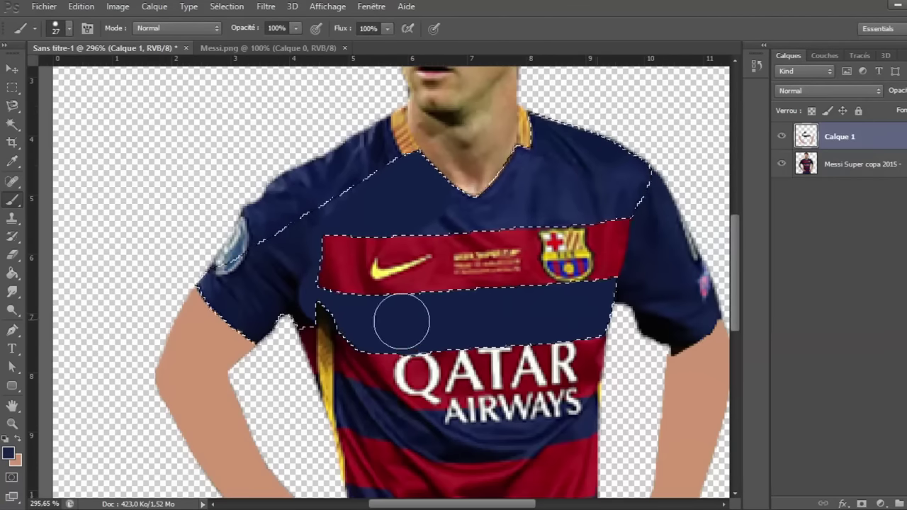
Resample dark navy from Messi.png and cover the collar and left-shoulder light patches.
{"action": "left_click", "coordinate": [316, 48]}
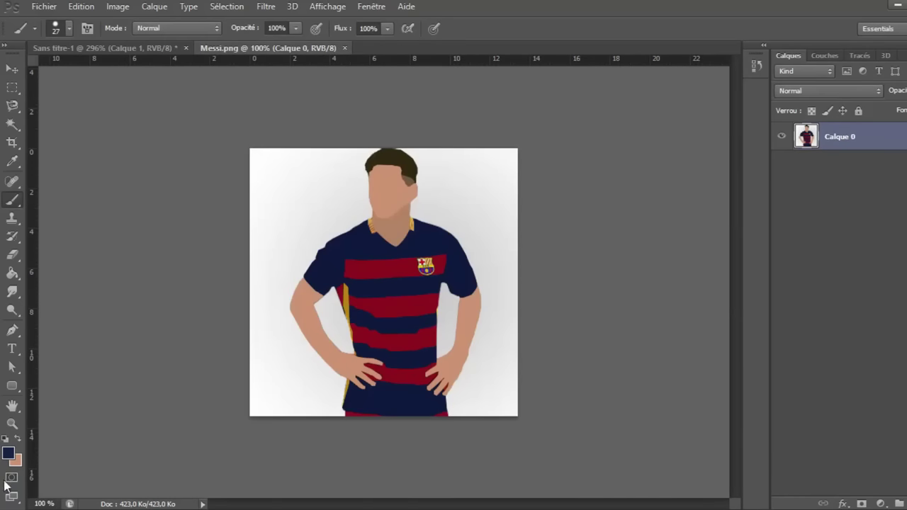
{"action": "left_click", "coordinate": [9, 453]}
{"action": "left_click", "coordinate": [419, 394]}
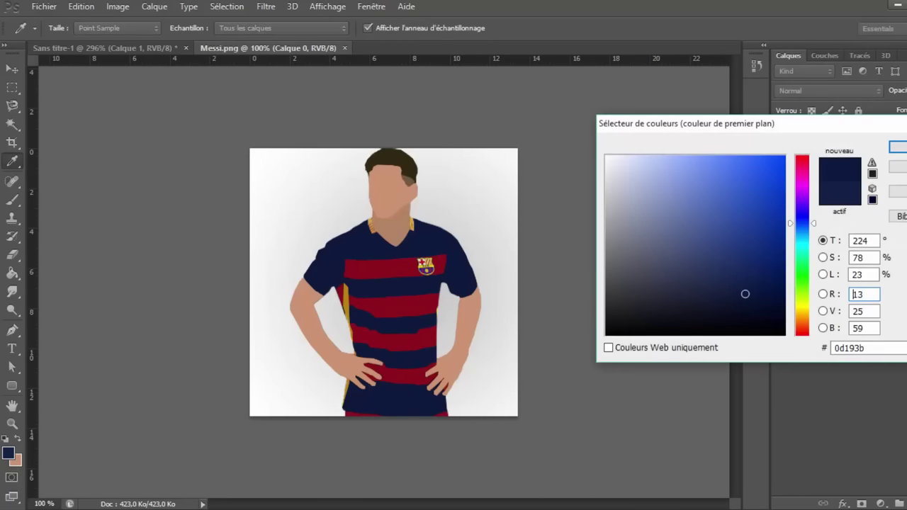
{"action": "left_click", "coordinate": [897, 147]}
{"action": "left_click", "coordinate": [64, 48]}
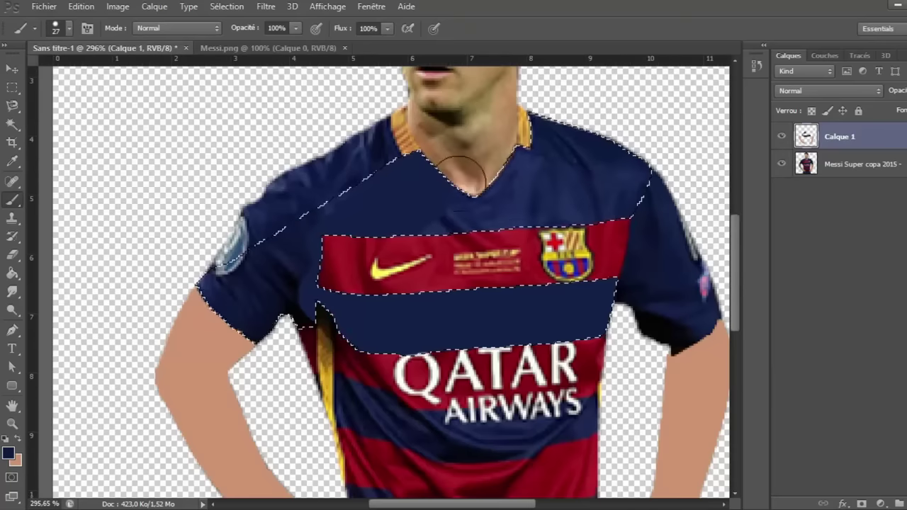
{"action": "left_click_drag", "start_coordinate": [423, 251], "coordinate": [539, 188]}
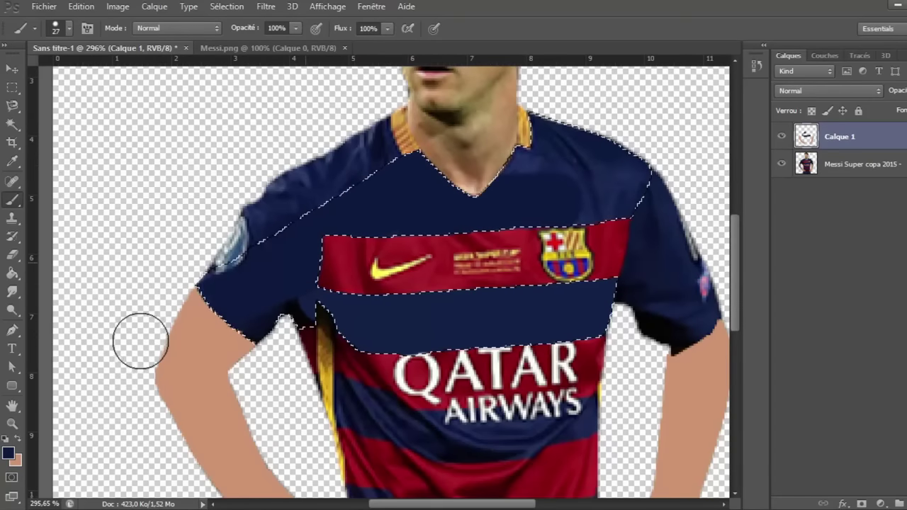
{"action": "left_click_drag", "start_coordinate": [227, 258], "coordinate": [259, 351]}
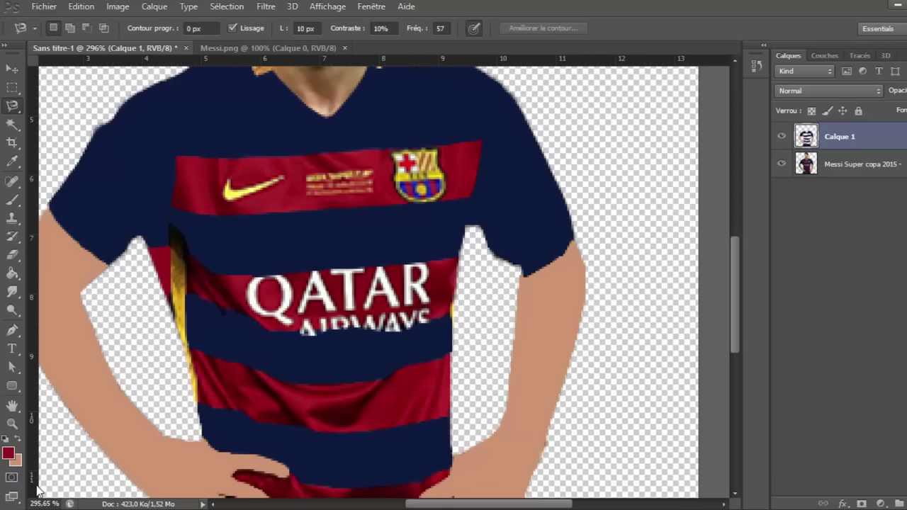
Sample the jersey's deep red 991321 as paint colour and begin a Magnetic Lasso outline.
{"action": "left_click", "coordinate": [8, 455]}
{"action": "left_click", "coordinate": [379, 180]}
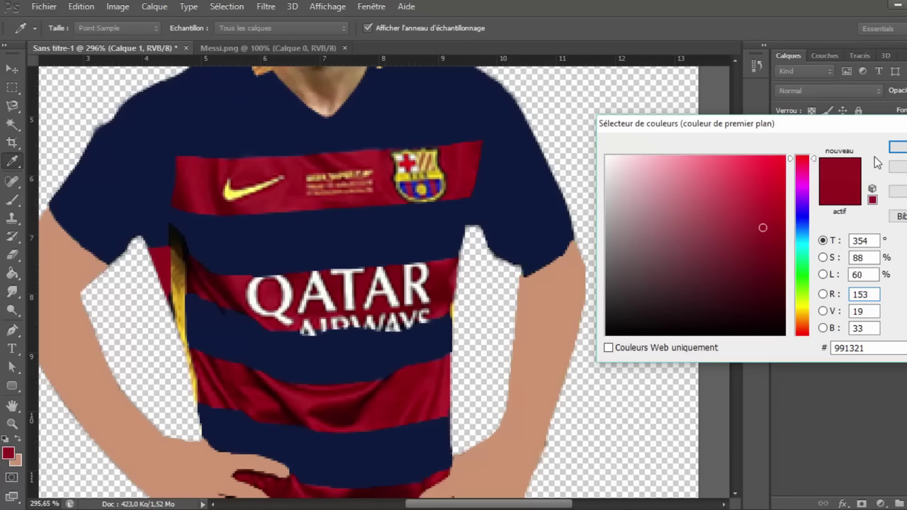
{"action": "left_click", "coordinate": [899, 148]}
{"action": "left_click", "coordinate": [12, 200]}
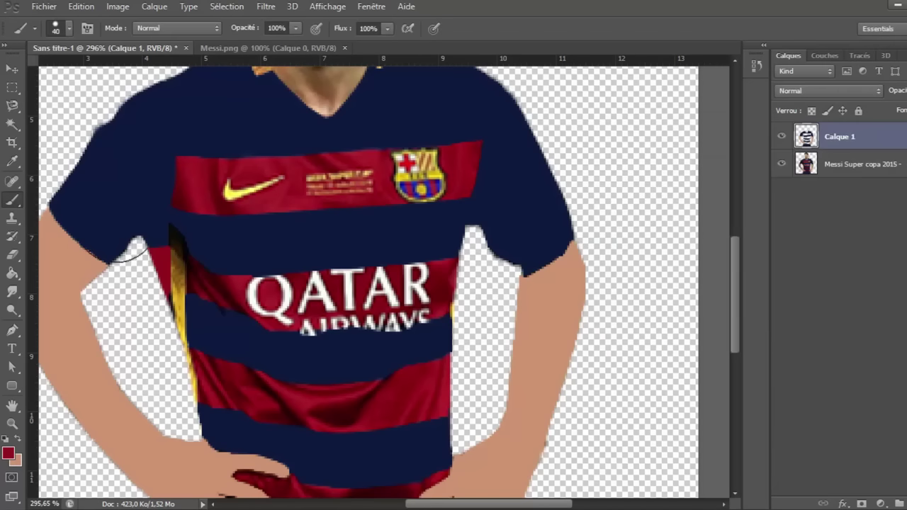
{"action": "left_click", "coordinate": [13, 106]}
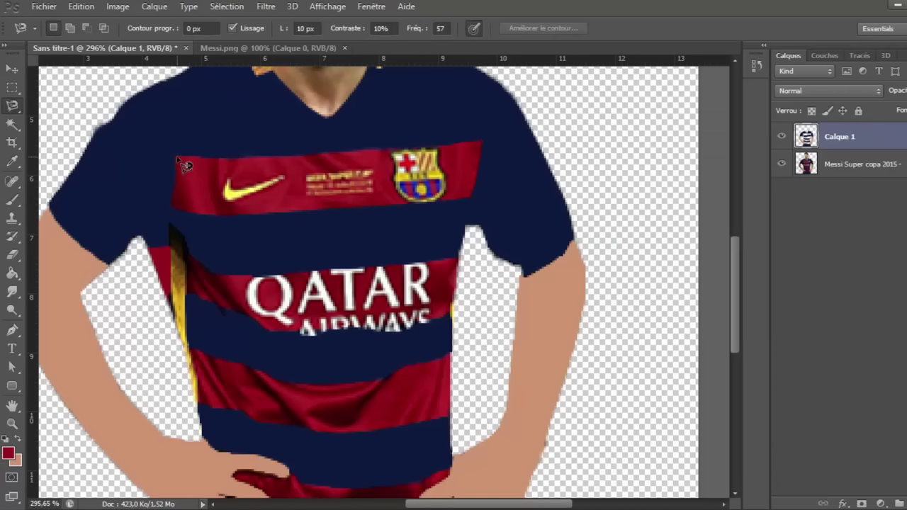
{"action": "left_click", "coordinate": [178, 157]}
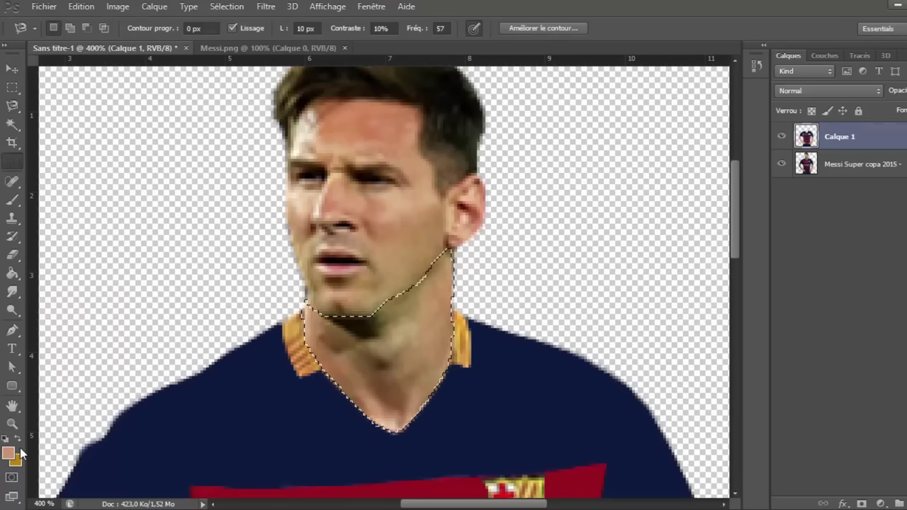
Paint the selected neck up toward the ear in skin tone, enlarging the brush to 50 px.
{"action": "left_click", "coordinate": [8, 453]}
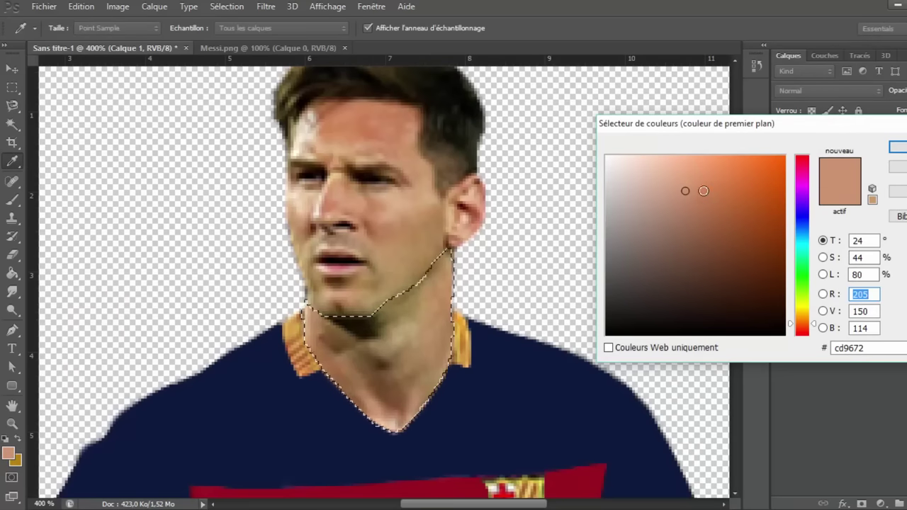
{"action": "left_click", "coordinate": [687, 198]}
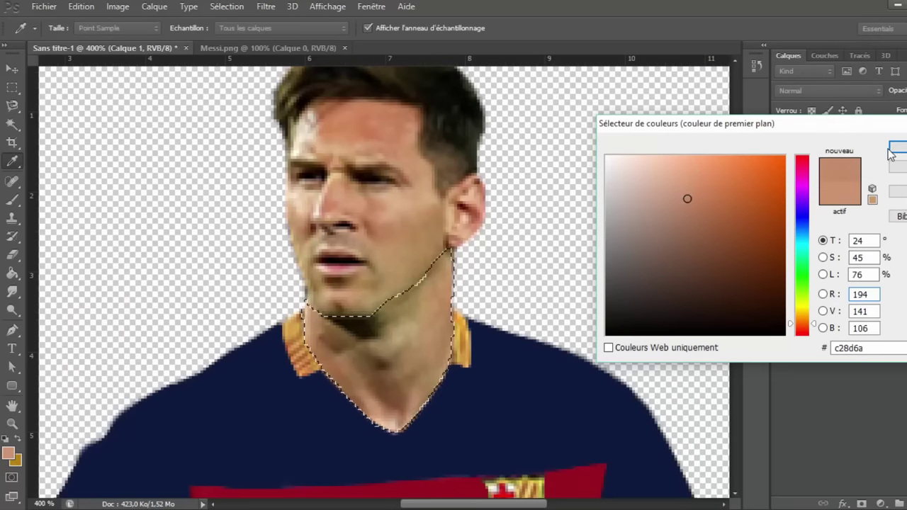
{"action": "key", "text": "Return"}
{"action": "key", "text": "l"}
{"action": "mouse_move", "coordinate": [296, 326]}
{"action": "left_mouse_down"}
{"action": "mouse_move", "coordinate": [331, 348]}
{"action": "mouse_move", "coordinate": [383, 319]}
{"action": "left_mouse_up"}
{"action": "right_click", "coordinate": [383, 319]}
{"action": "left_click_drag", "start_coordinate": [407, 352], "coordinate": [431, 355]}
{"action": "key", "text": "Return"}
{"action": "left_click_drag", "start_coordinate": [371, 354], "coordinate": [404, 334]}
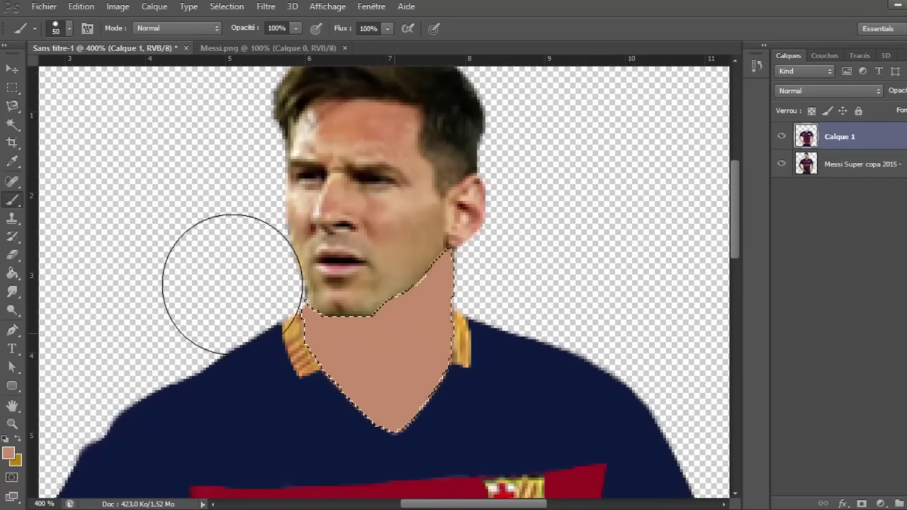
Clear the neck selection and resample a lighter skin tone, cd9672, from the arm.
{"action": "left_click", "coordinate": [12, 106]}
{"action": "left_click", "coordinate": [392, 352]}
{"action": "scroll", "coordinate": [392, 353], "scroll_direction": "up", "scroll_amount": 1}
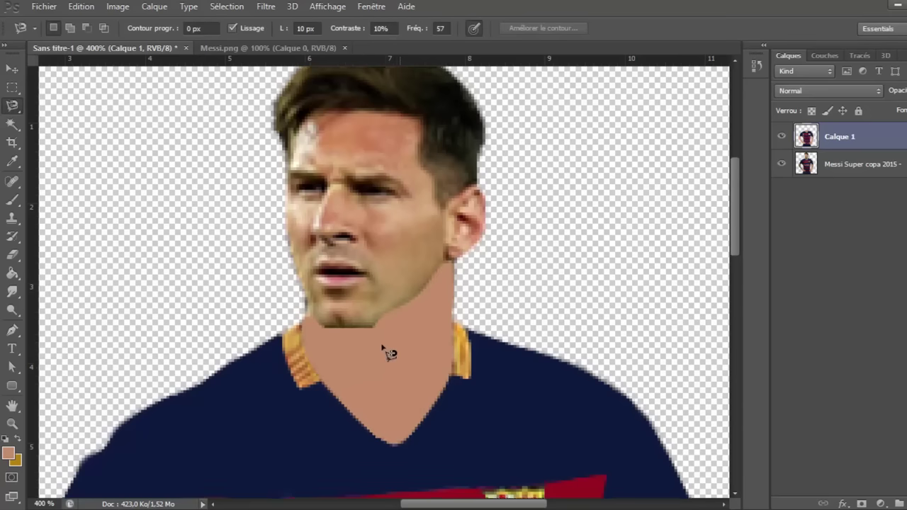
{"action": "scroll", "coordinate": [392, 353], "scroll_direction": "up", "scroll_amount": 1}
{"action": "left_click", "coordinate": [9, 454]}
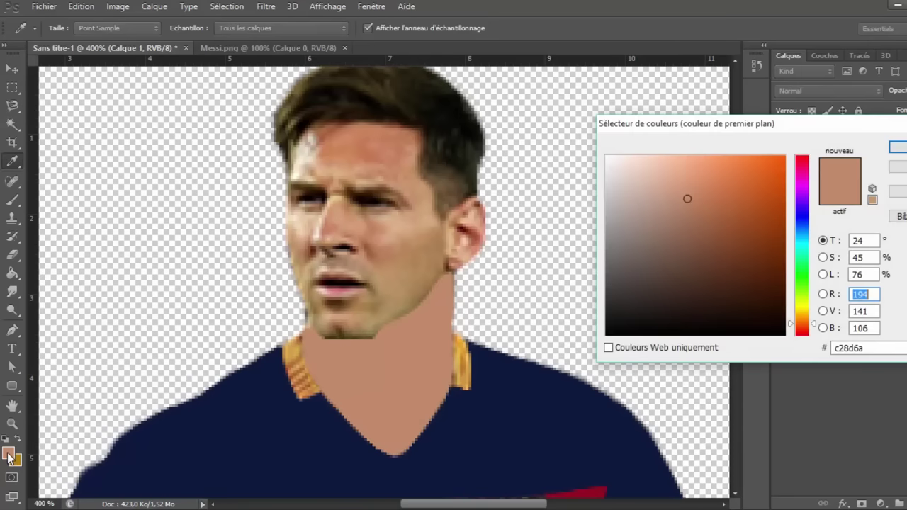
{"action": "left_click", "coordinate": [898, 147]}
{"action": "scroll", "coordinate": [435, 318], "scroll_direction": "down", "scroll_amount": 4}
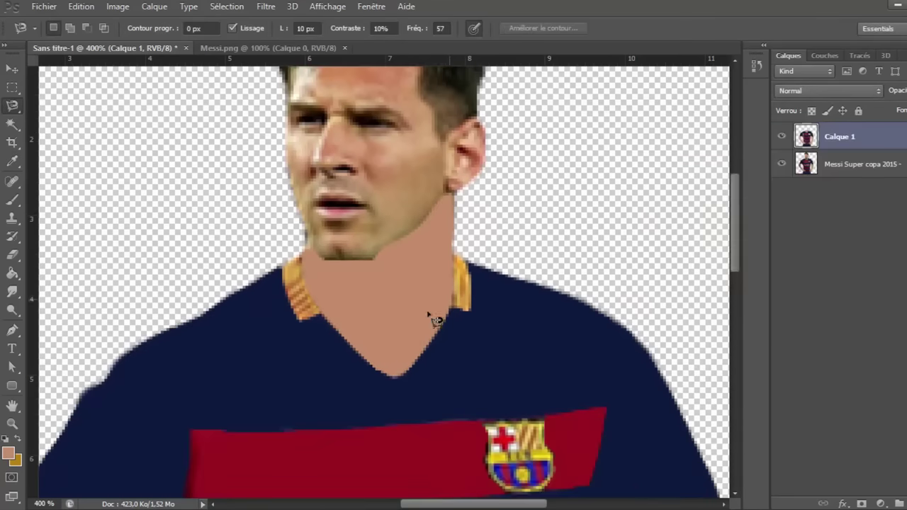
{"action": "scroll", "coordinate": [253, 389], "scroll_direction": "down", "scroll_amount": 6}
{"action": "scroll", "coordinate": [121, 429], "scroll_direction": "down", "scroll_amount": 1}
{"action": "left_click", "coordinate": [8, 454]}
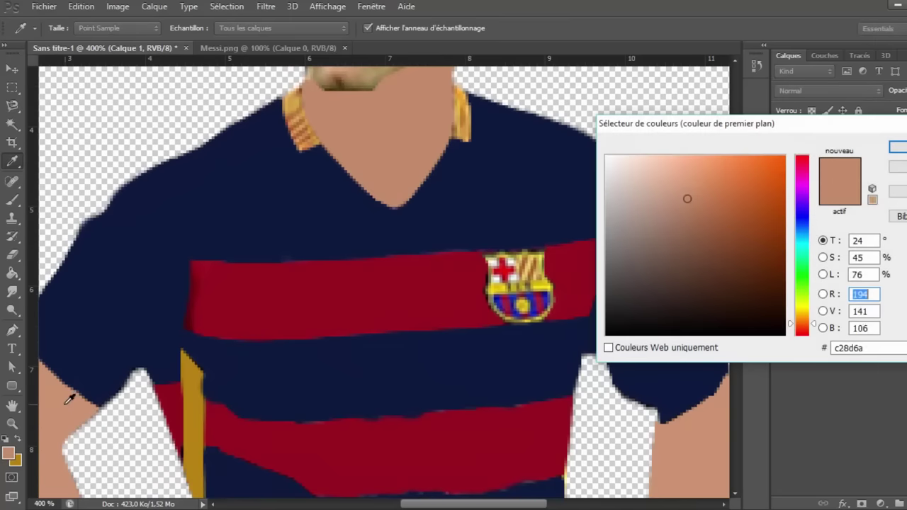
{"action": "left_click", "coordinate": [66, 405]}
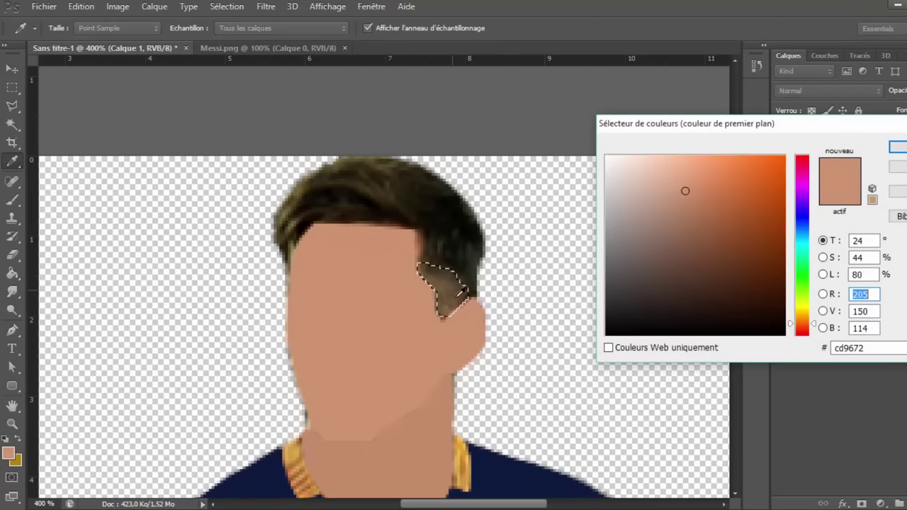
Fill the hair patch beside the ear with sampled brown, deselect, and pick a darker hair colour.
{"action": "left_click", "coordinate": [447, 287]}
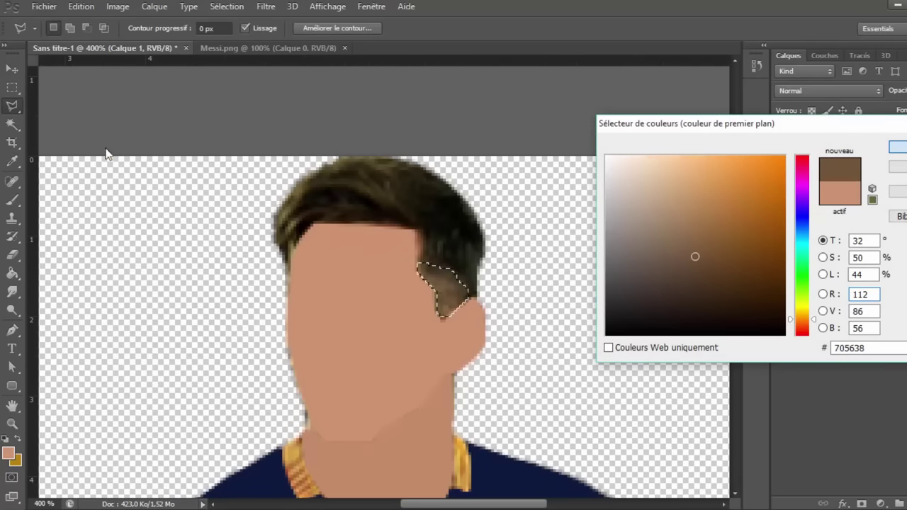
{"action": "left_click_drag", "start_coordinate": [470, 250], "coordinate": [512, 334]}
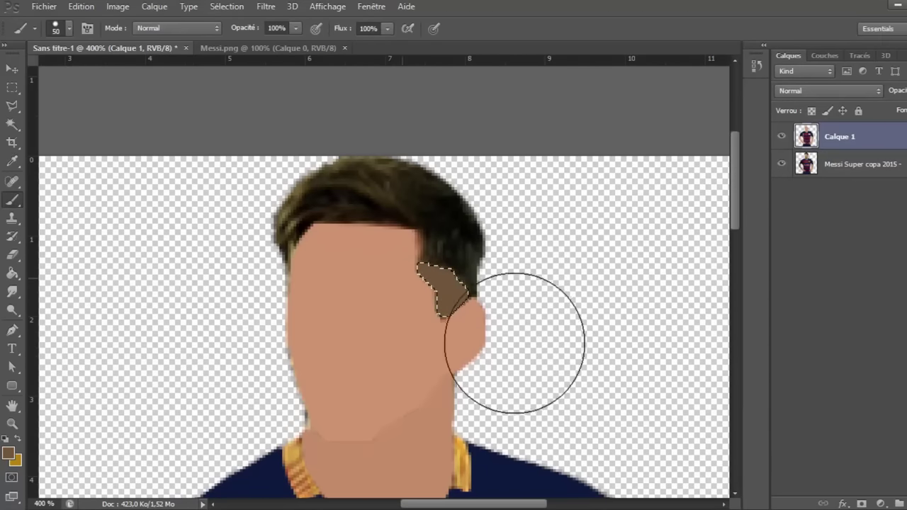
{"action": "left_click", "coordinate": [12, 105]}
{"action": "key", "text": "ctrl+d"}
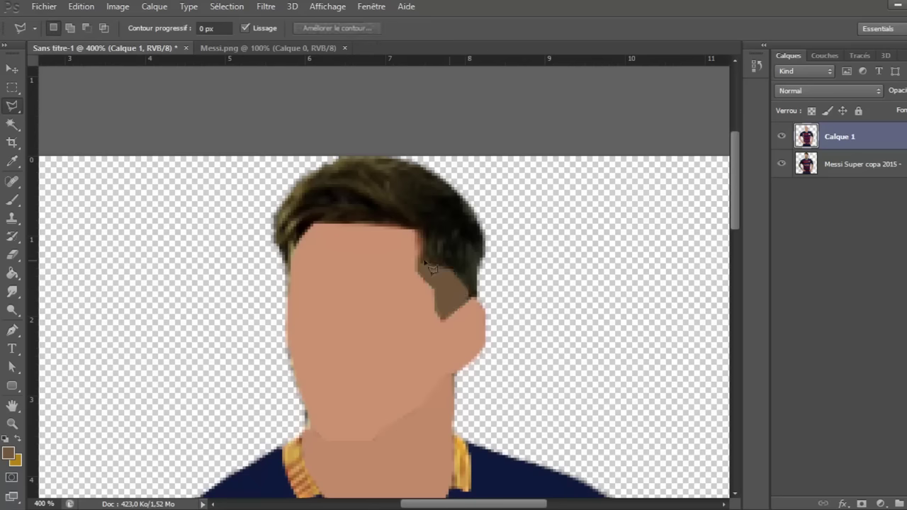
{"action": "left_click", "coordinate": [8, 454]}
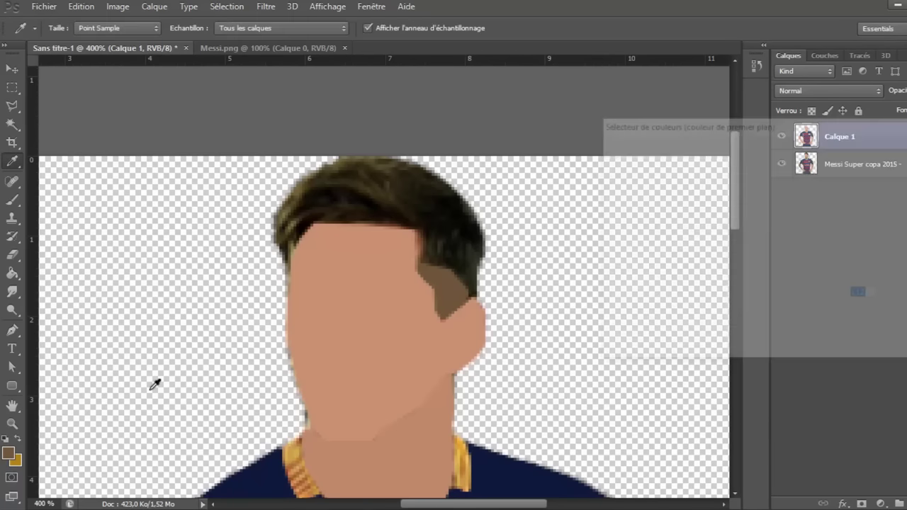
{"action": "left_click", "coordinate": [441, 221]}
Apply the darker brown hair colour, then compare Sans titre-1 against the Messi.png reference.
{"action": "key", "text": "Return"}
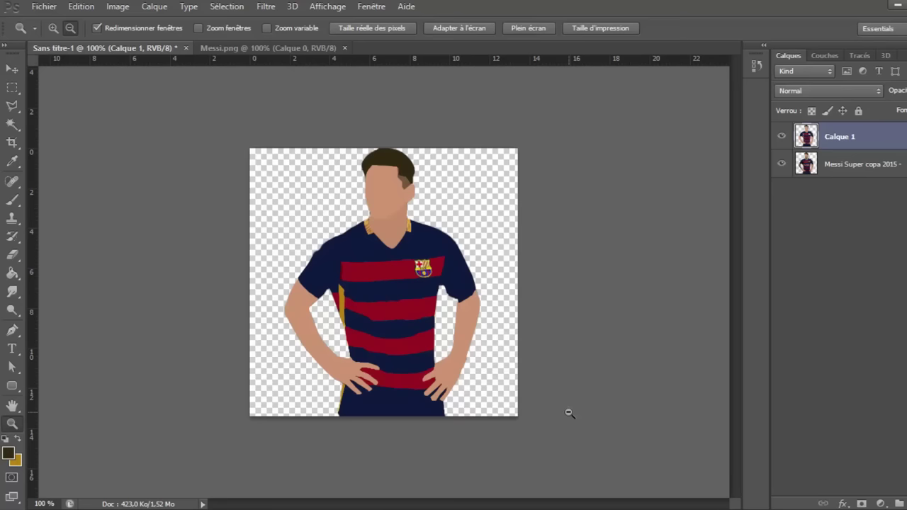
{"action": "left_click", "coordinate": [207, 46]}
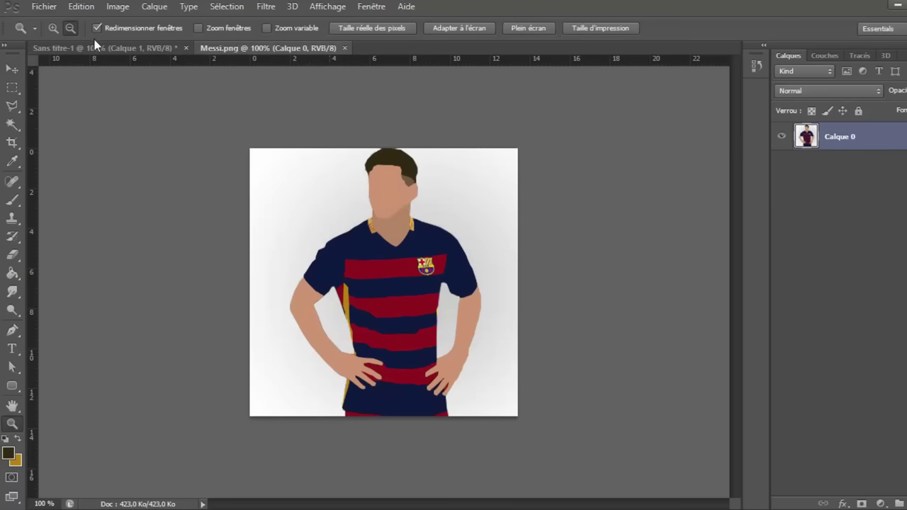
{"action": "key", "text": "ctrl+Tab"}
{"action": "key", "text": "ctrl+Tab"}
{"action": "left_click", "coordinate": [111, 50]}
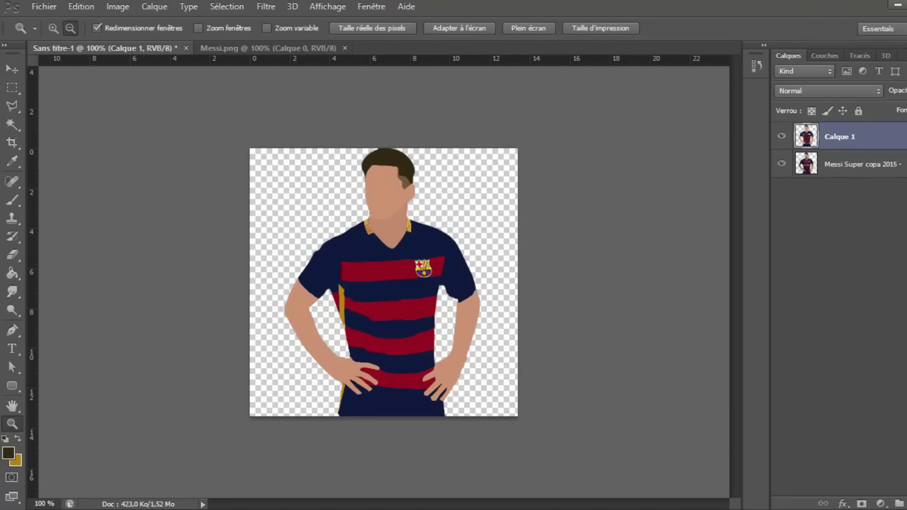
{"action": "left_click", "coordinate": [329, 509]}
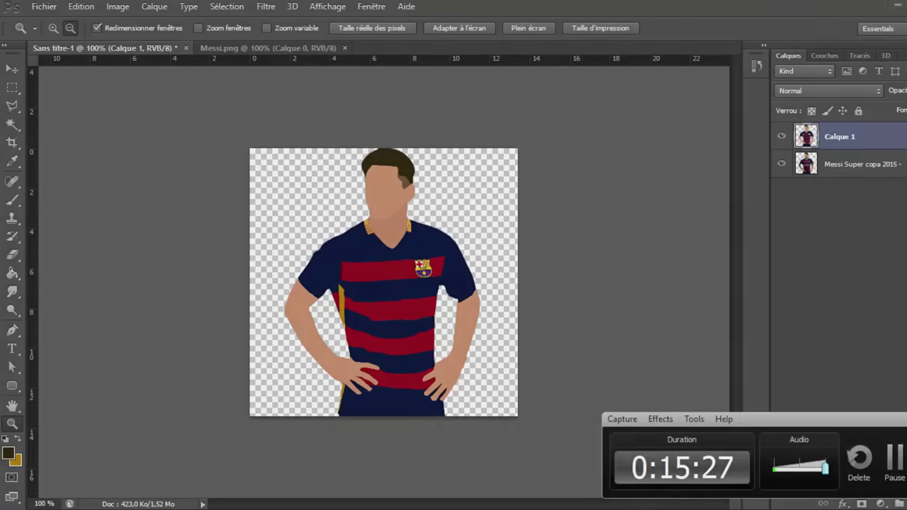